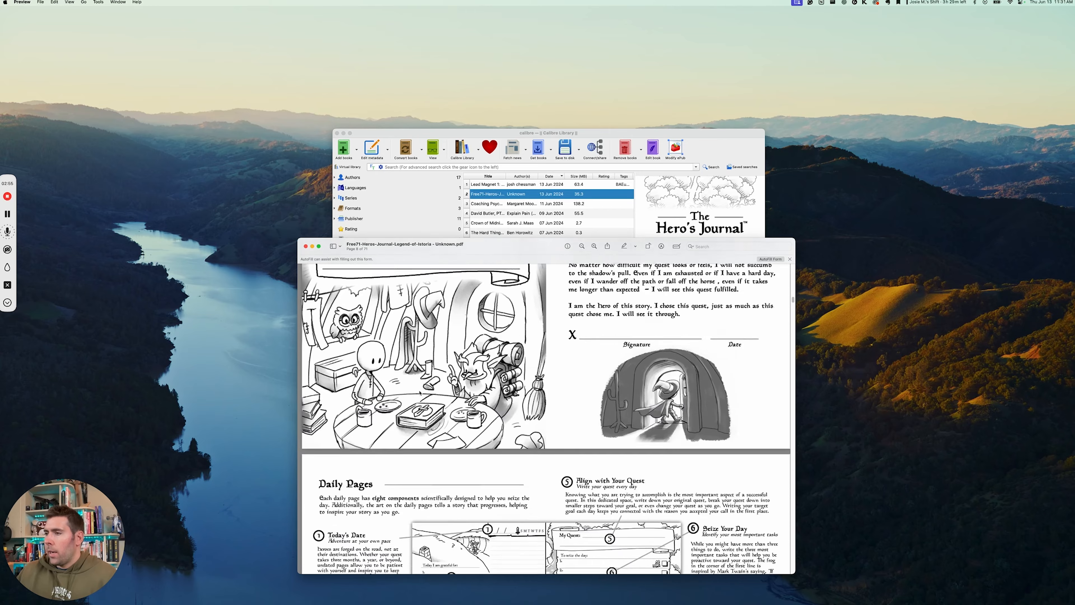
- Look through the Hero's Journal PDF up to the Act I spread and close it
scroll(420, 390, "down", 5)
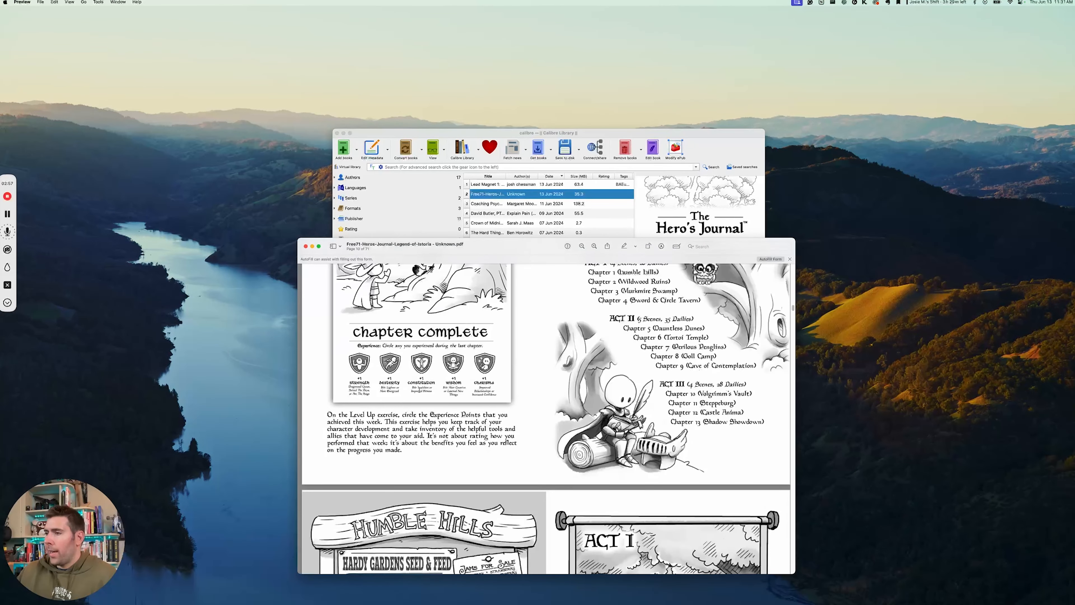
scroll(438, 367, "down", 5)
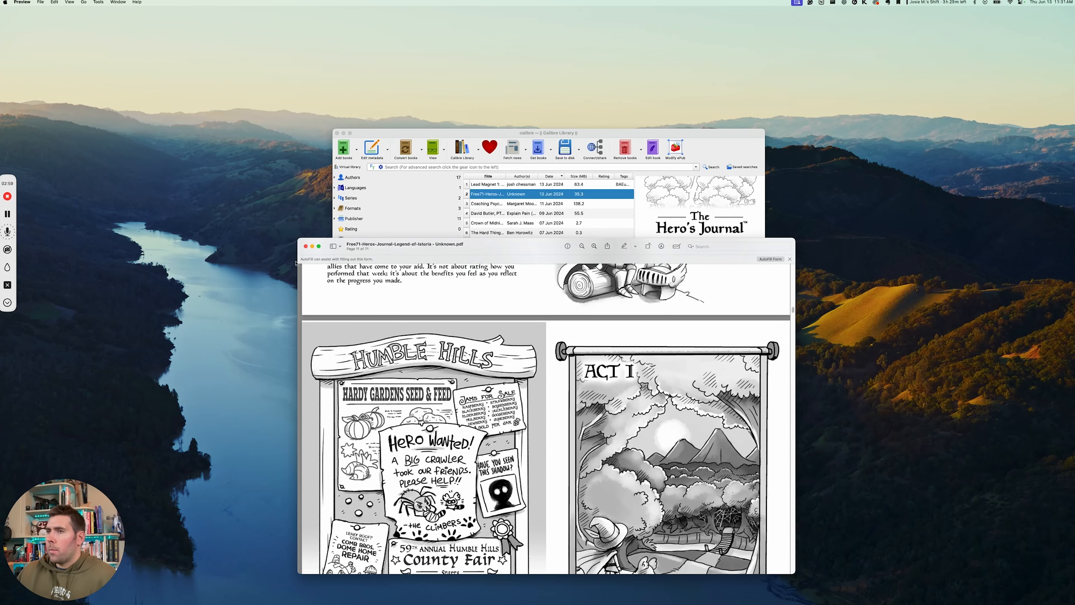
left_click(306, 247)
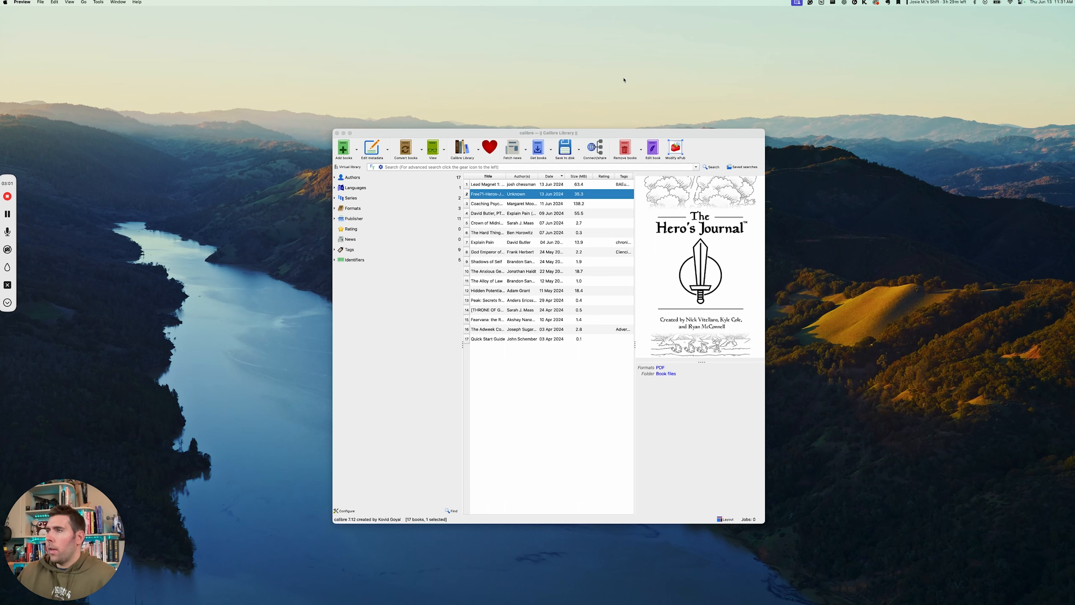
- Open the PDF format of the Free71-Heros-Journal book from the Calibre library
left_click(586, 133)
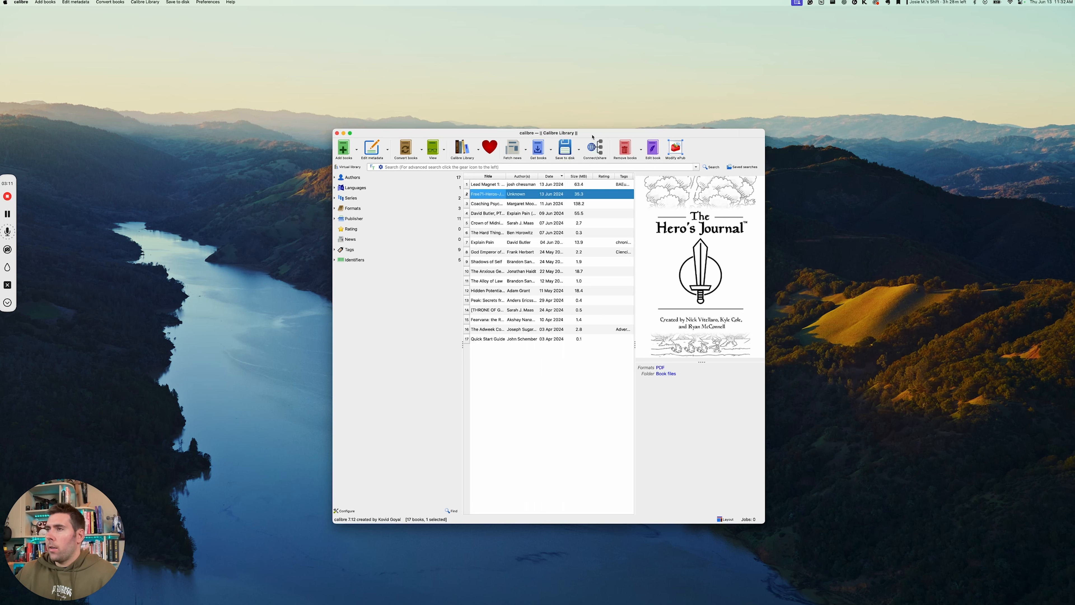
left_click(492, 195)
left_click(580, 195)
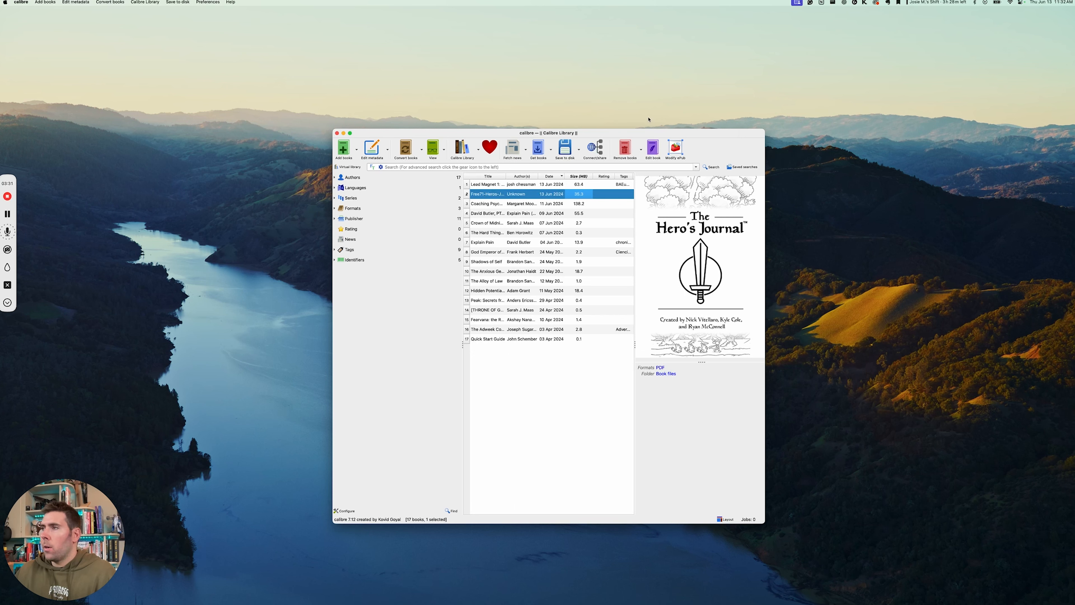
left_click(660, 367)
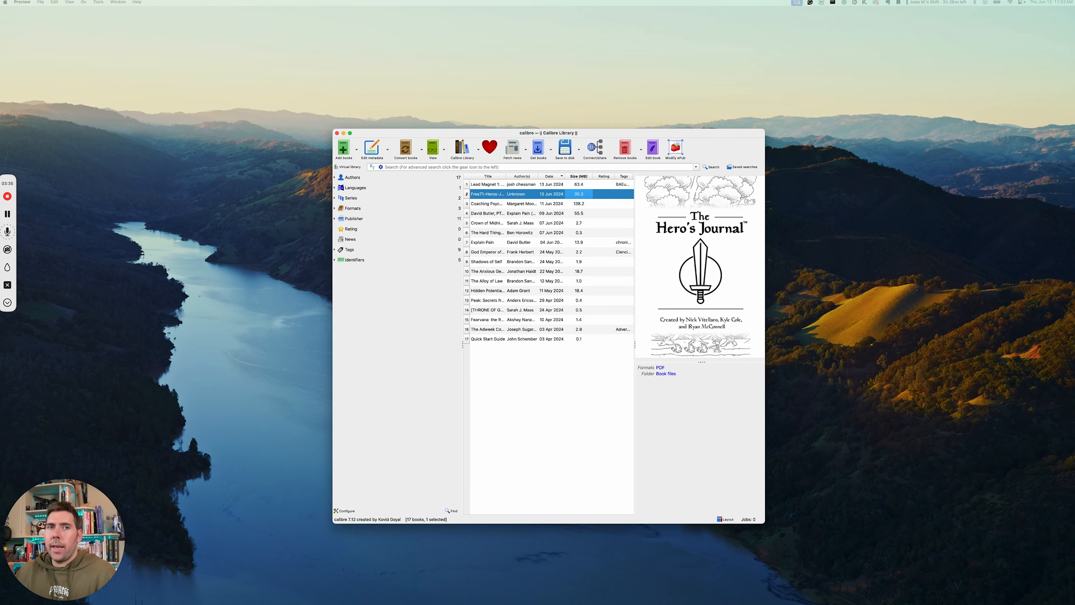
left_click_drag(270, 185, 395, 88)
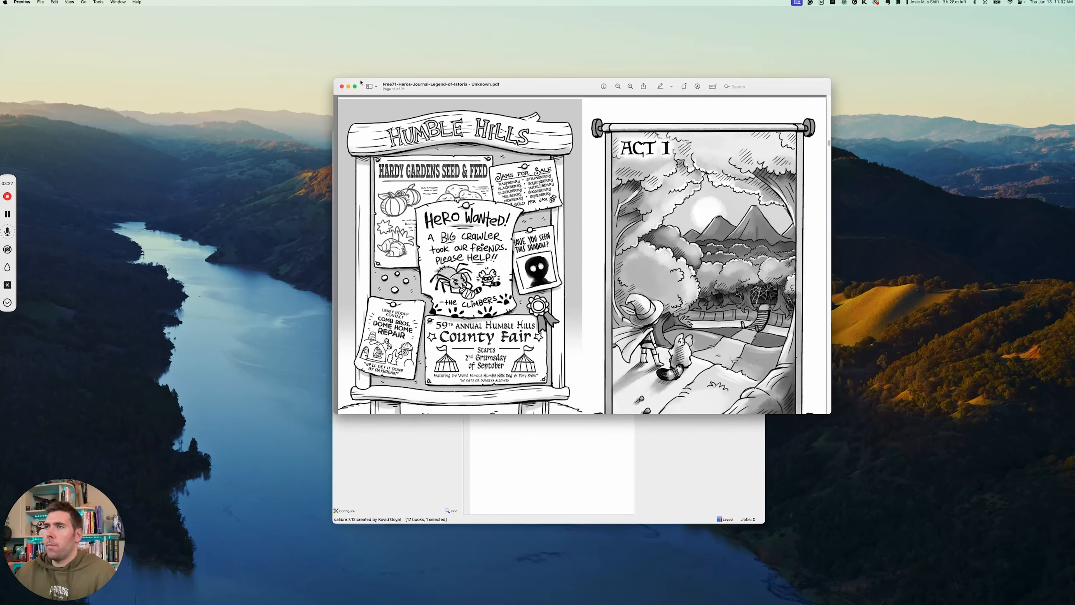
- Show the PDF's page thumbnails and select a run of pages ending at page 61
left_click(374, 86)
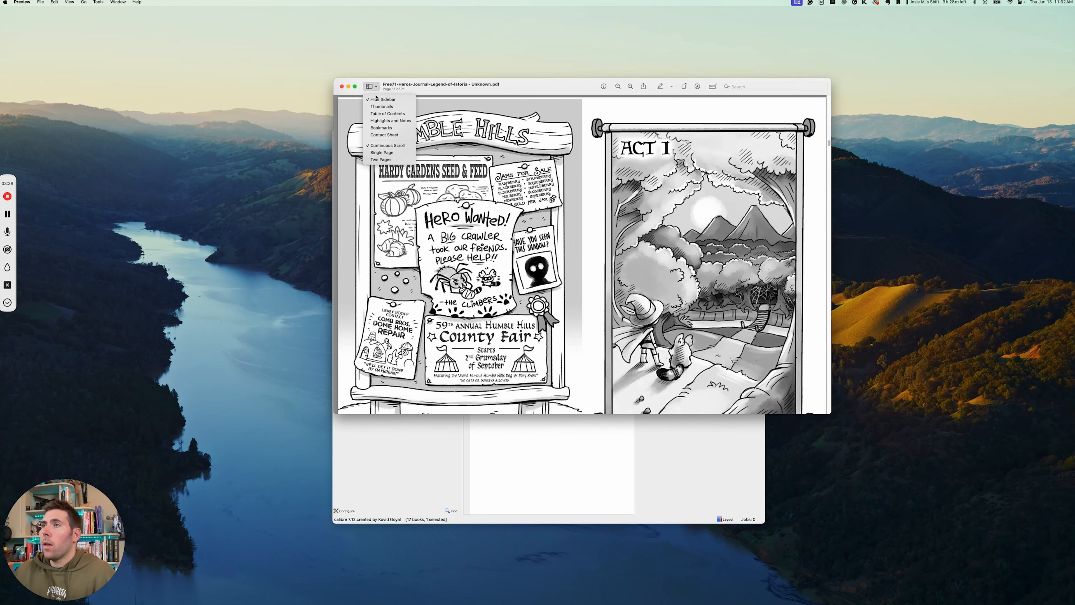
left_click(383, 107)
scroll(381, 210, "down", 15)
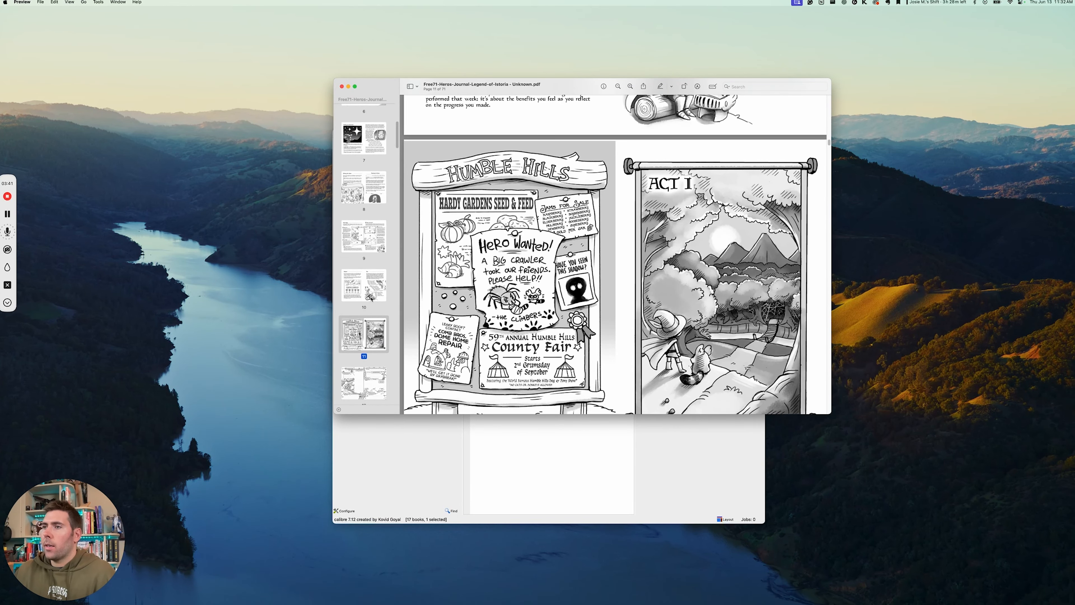
scroll(371, 309, "down", 20)
left_click(371, 308, "shift")
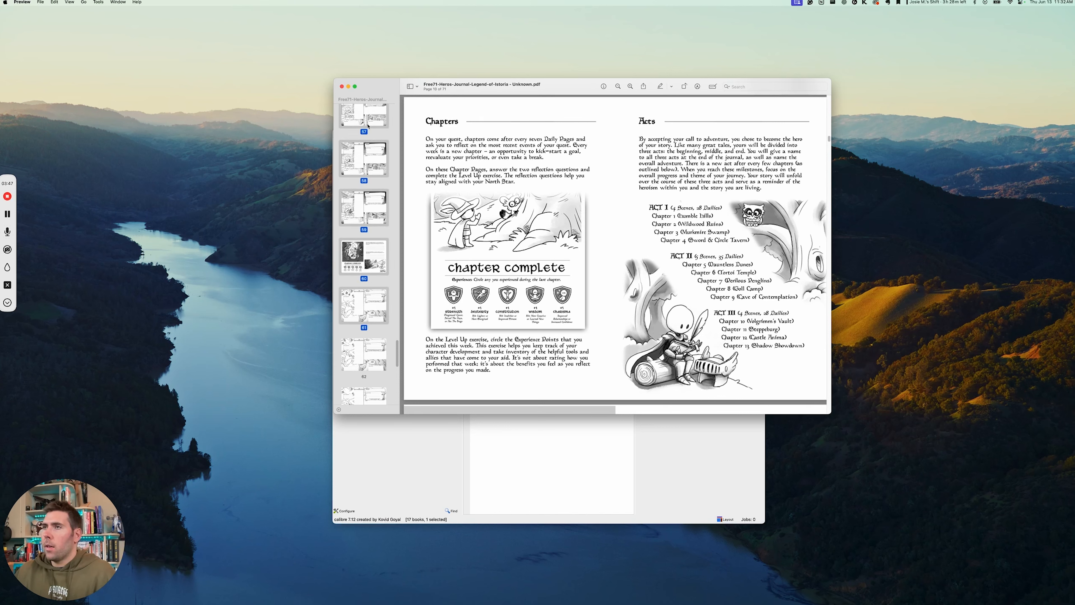
- Check the options available for the selected PDF pages and close the document
right_click(383, 158)
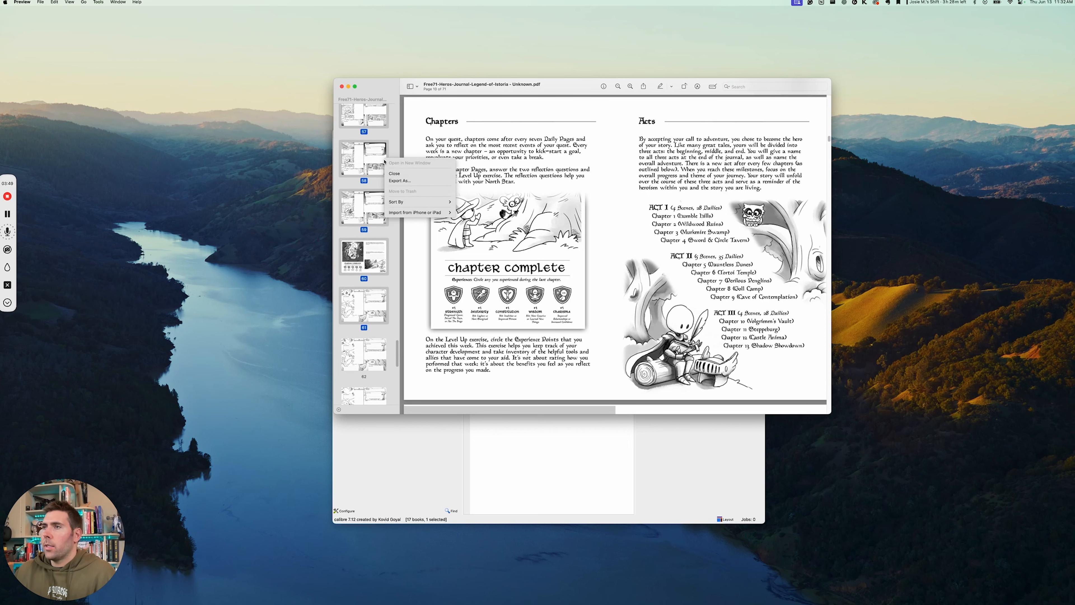
left_click(360, 156)
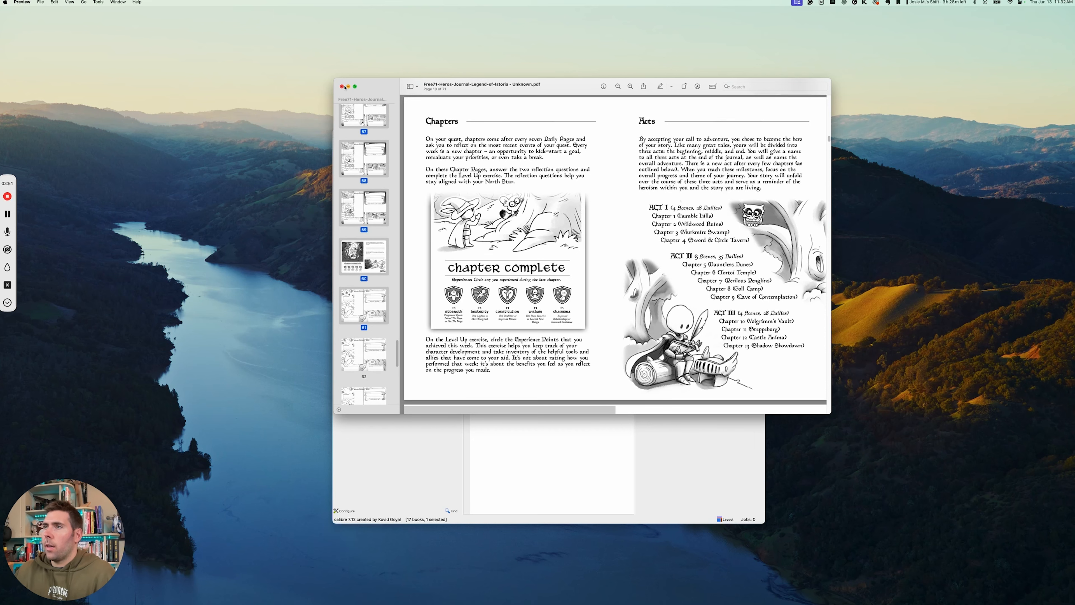
left_click_drag(531, 86, 305, 92)
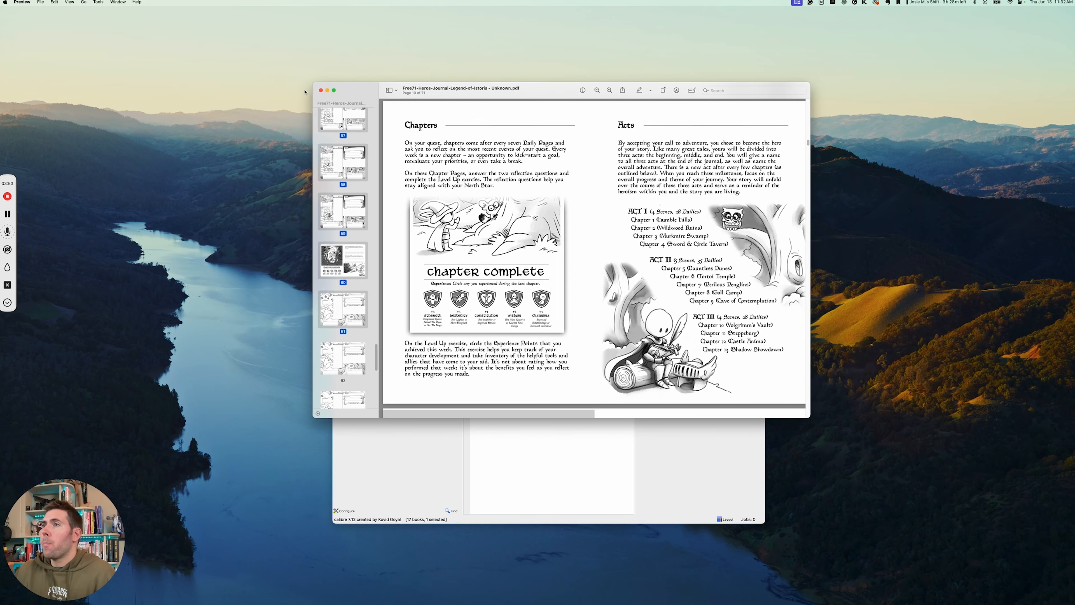
left_click(321, 90)
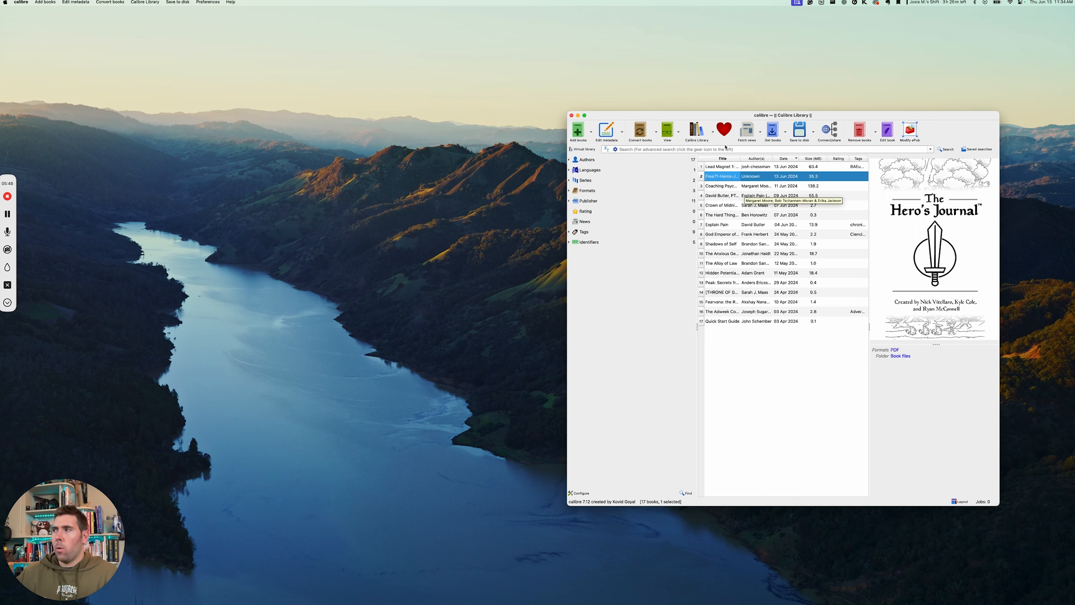
- Convert the Free71-Heros-Journal-Legend-of-Istoria book from PDF to EPUB
left_click_drag(729, 118, 710, 117)
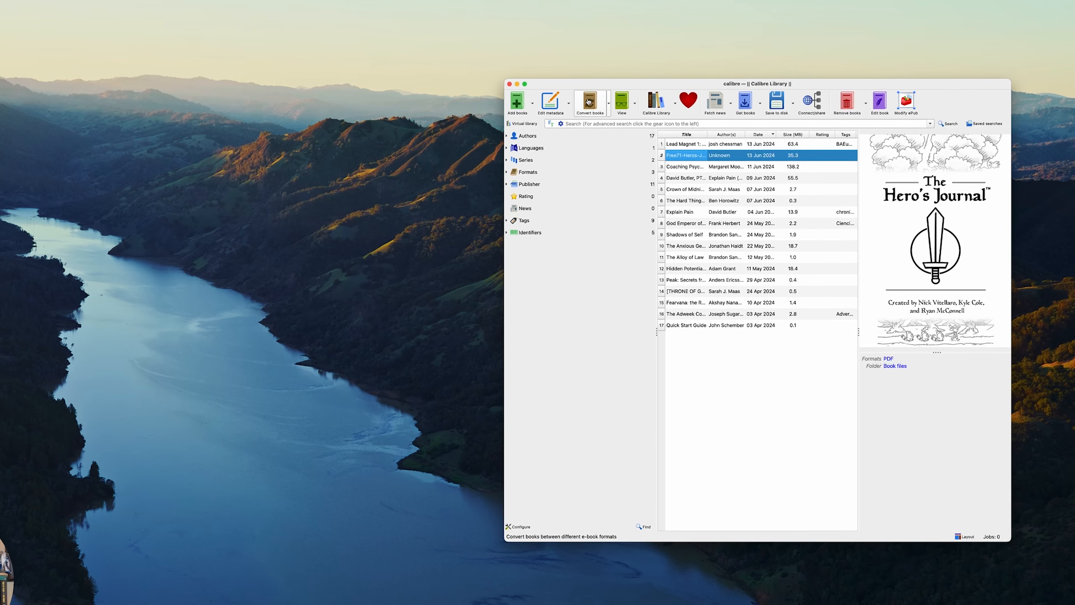
left_click(588, 102)
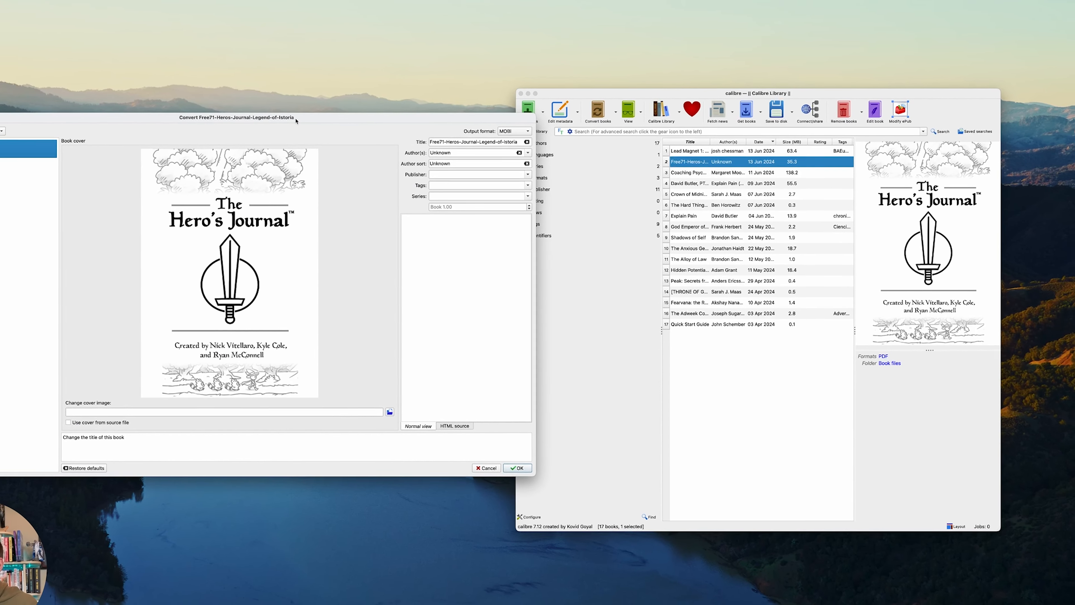
left_click(512, 125)
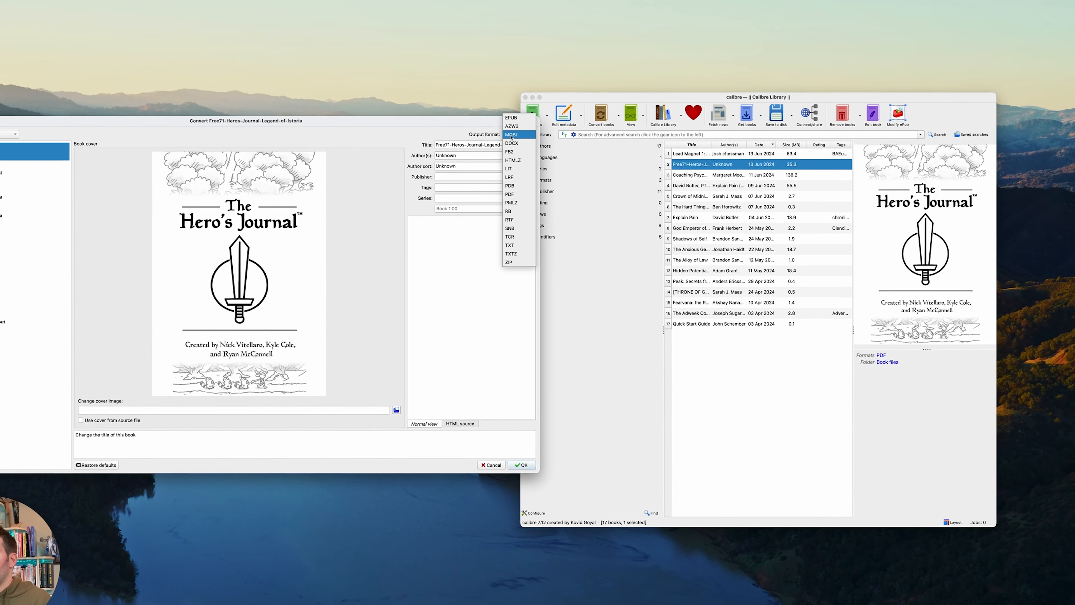
left_click(523, 119)
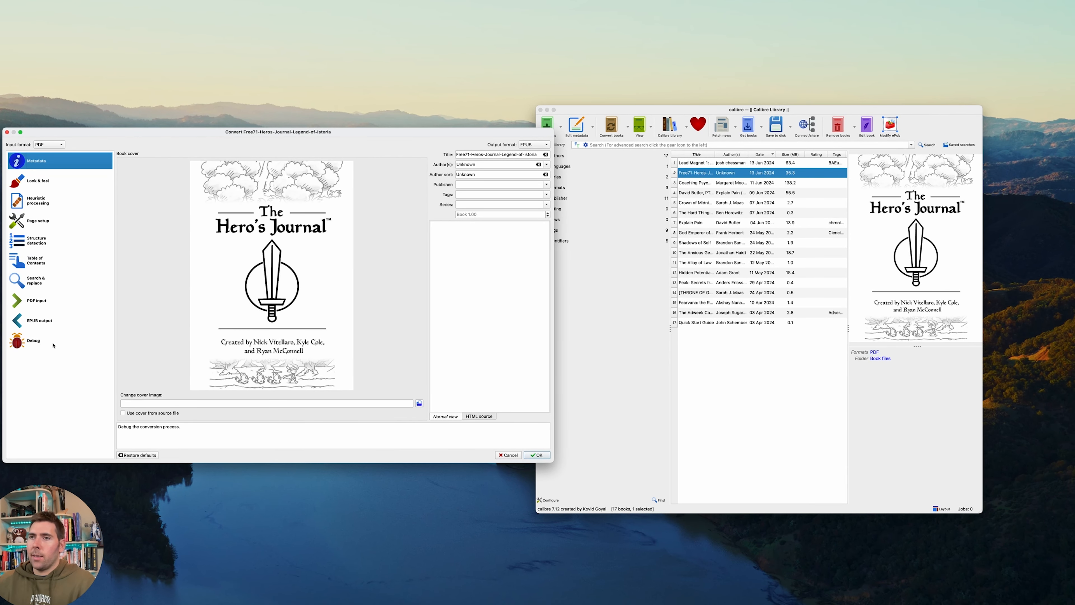
left_click(540, 457)
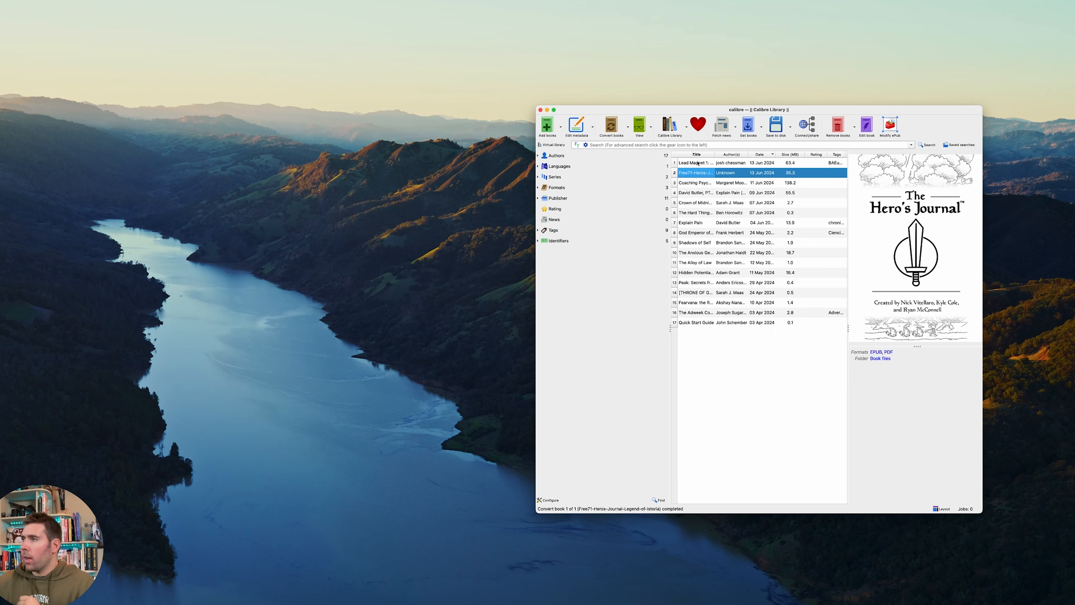
- Open the converted Hero's Journal EPUB in the e-book viewer, check its pages up to the Act II spread, and close it
left_click(875, 352)
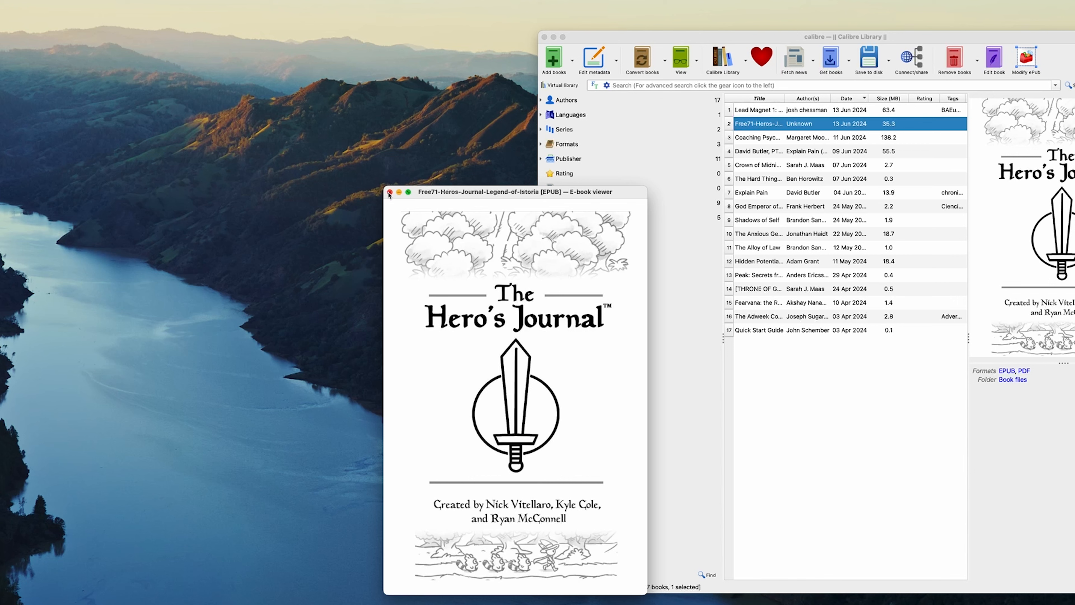
scroll(478, 300, "down", 2)
scroll(492, 341, "down", 2)
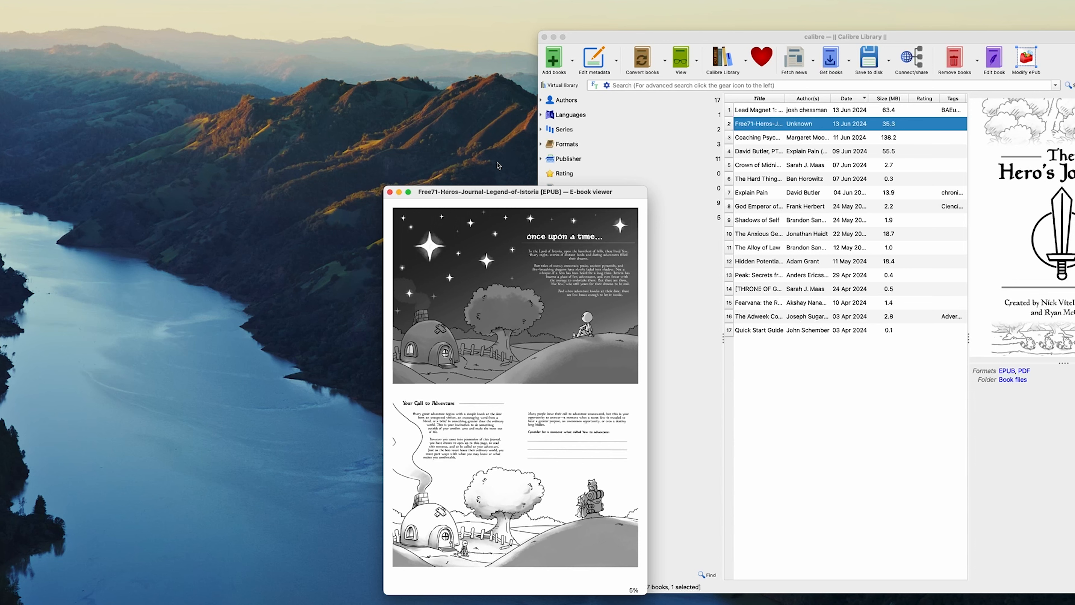
left_click_drag(479, 195, 380, 180)
scroll(406, 308, "down", 2)
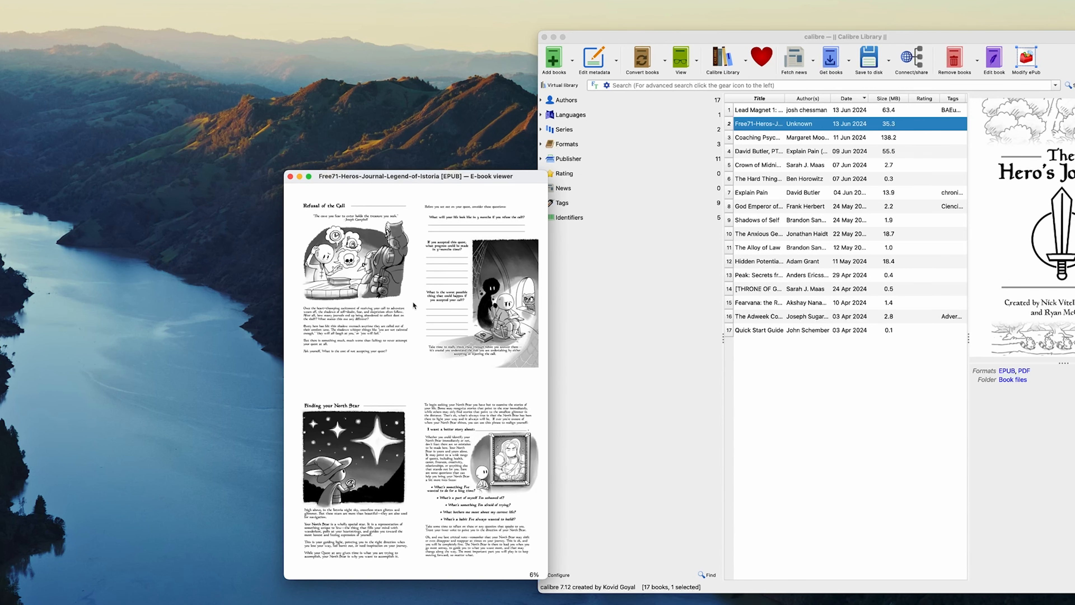
scroll(416, 325, "down", 2)
scroll(416, 325, "down", 5)
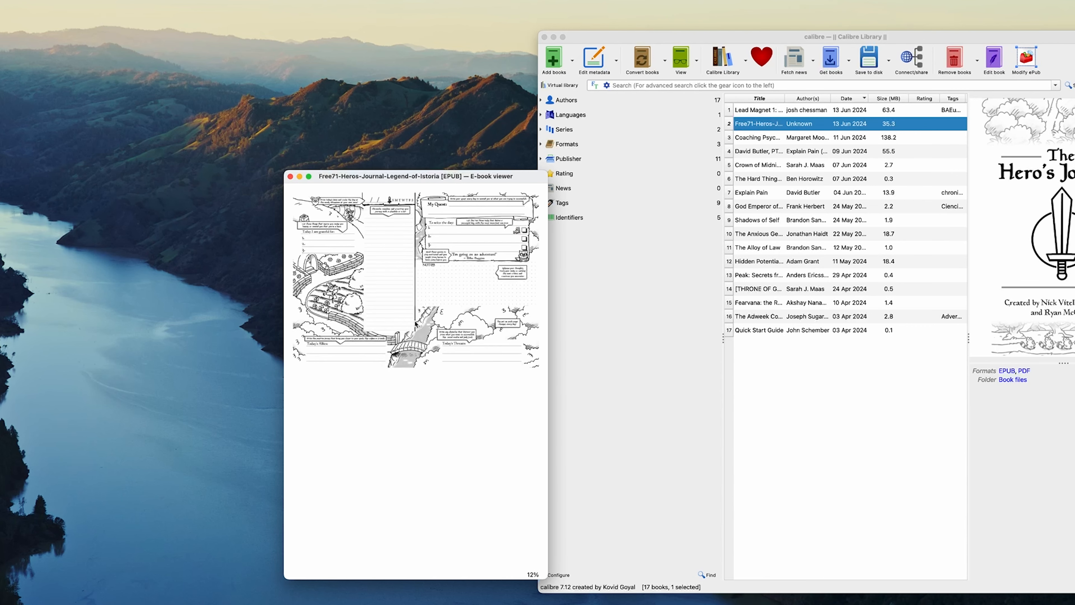
scroll(416, 325, "down", 7)
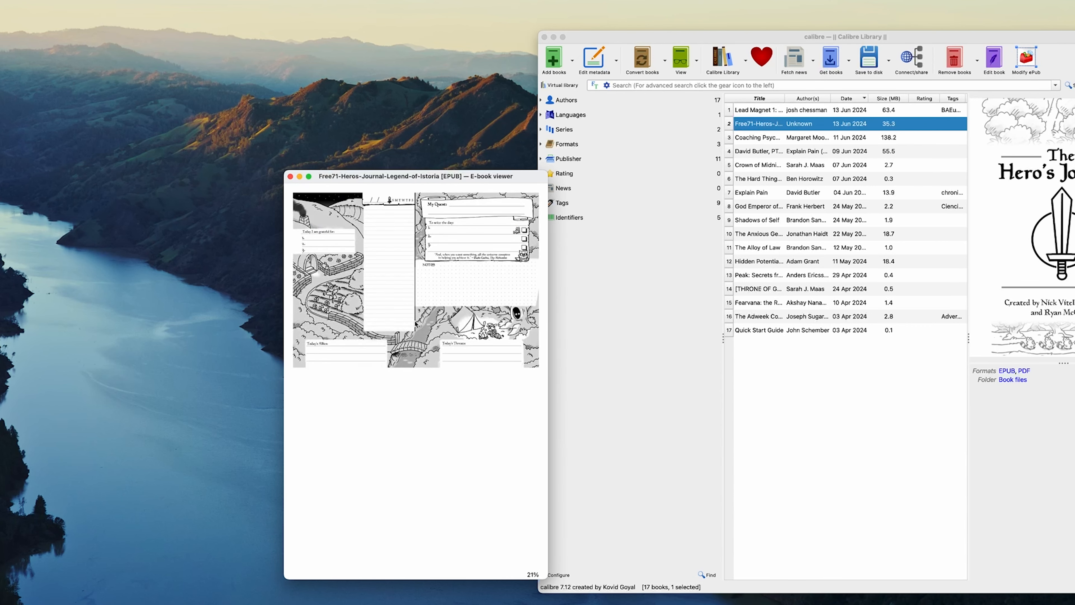
scroll(416, 325, "down", 7)
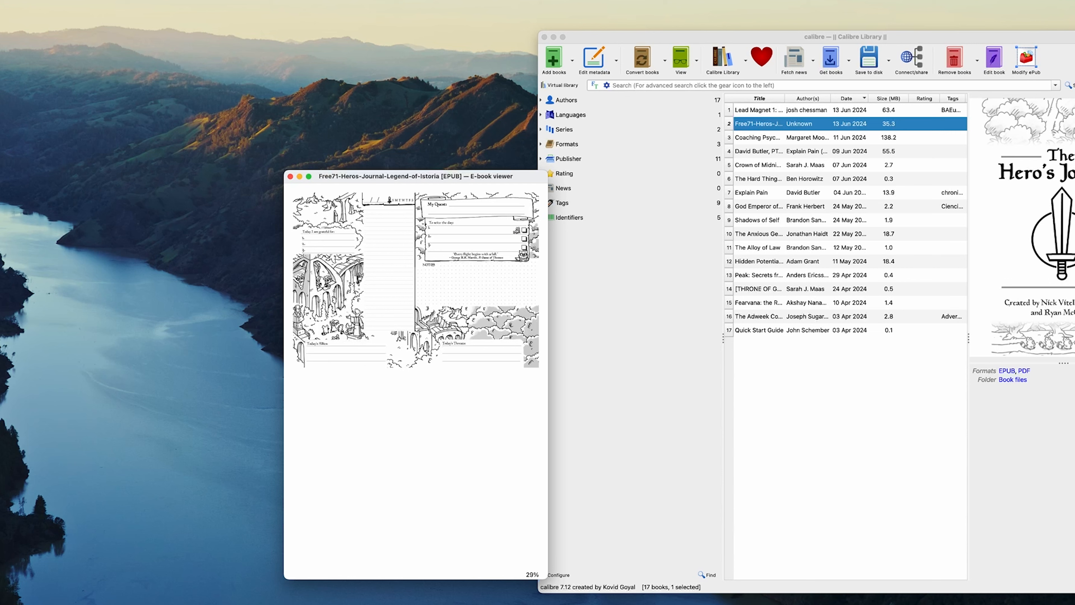
scroll(416, 326, "down", 7)
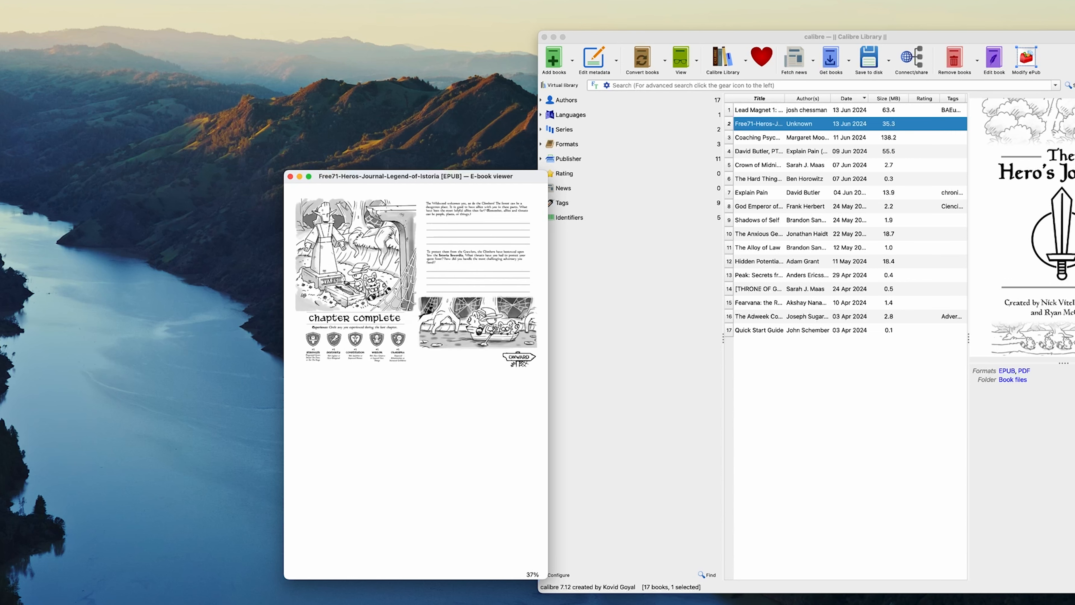
scroll(416, 326, "down", 7)
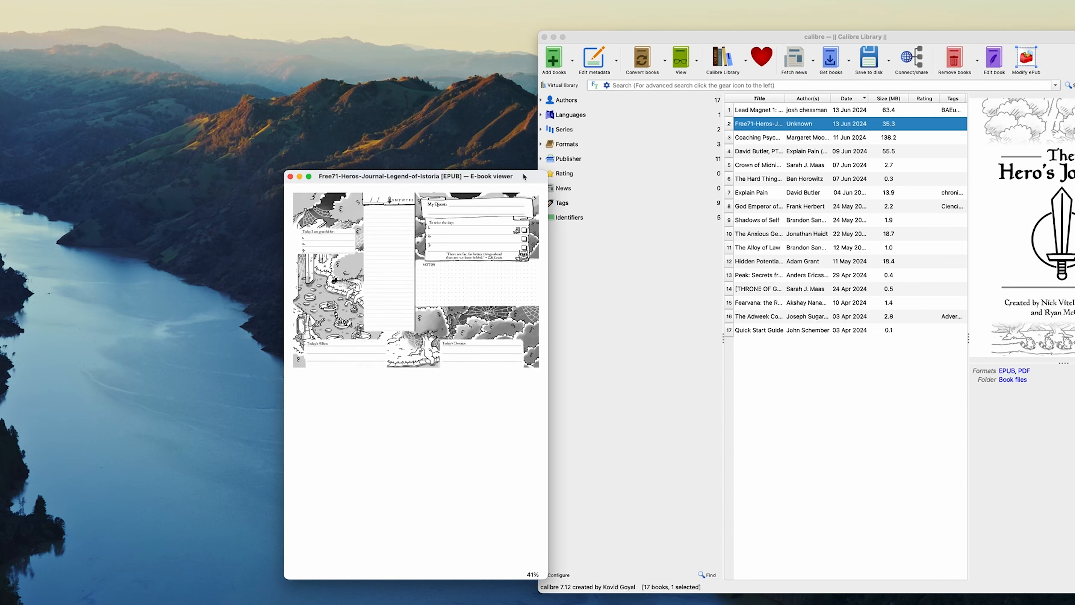
scroll(462, 300, "down", 6)
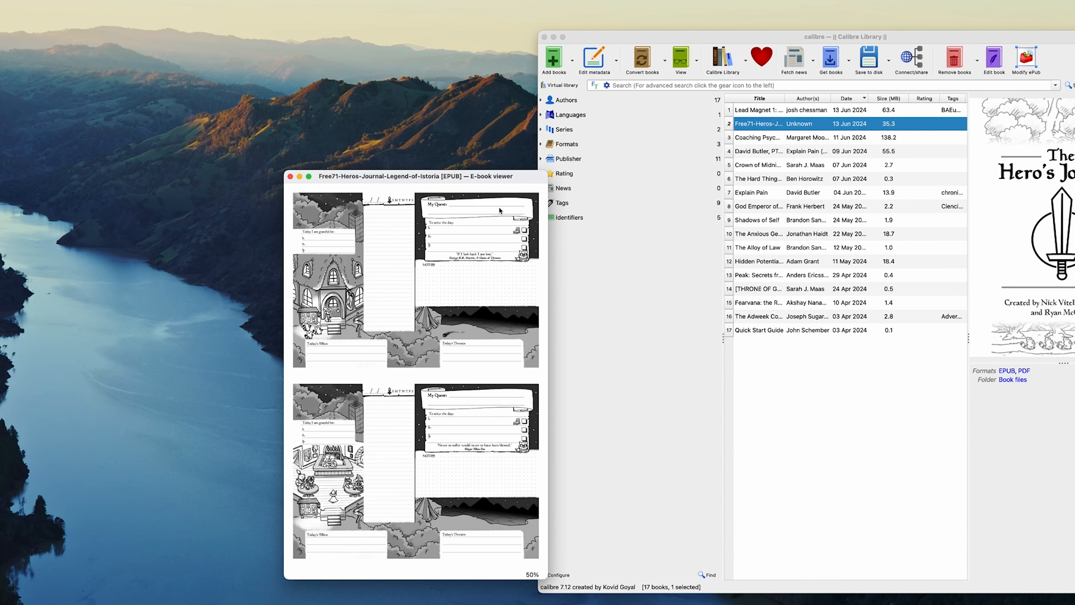
left_click_drag(526, 180, 500, 178)
scroll(449, 240, "down", 8)
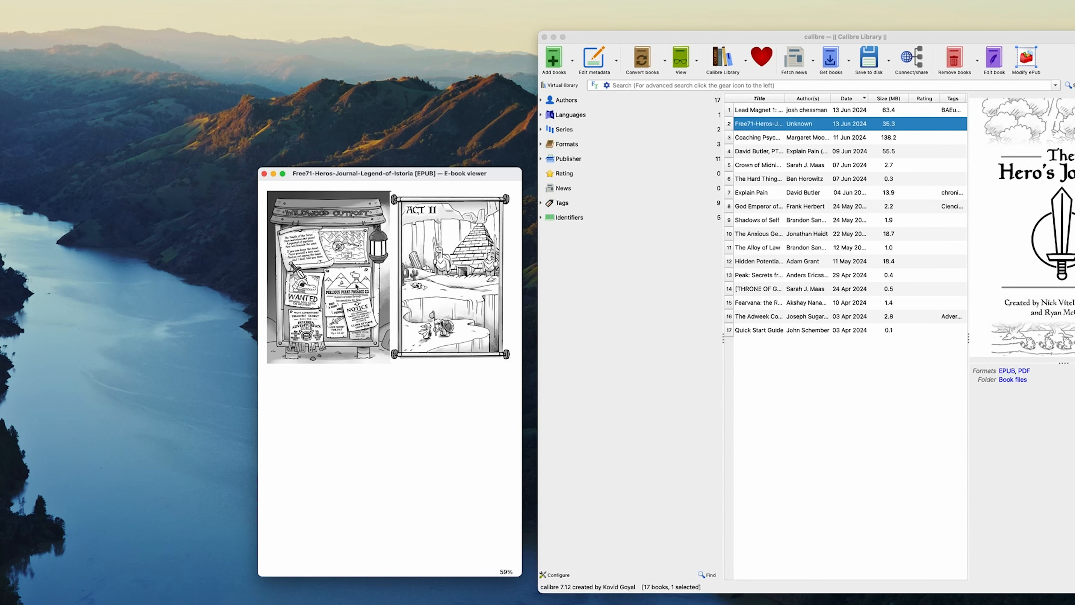
left_click(265, 175)
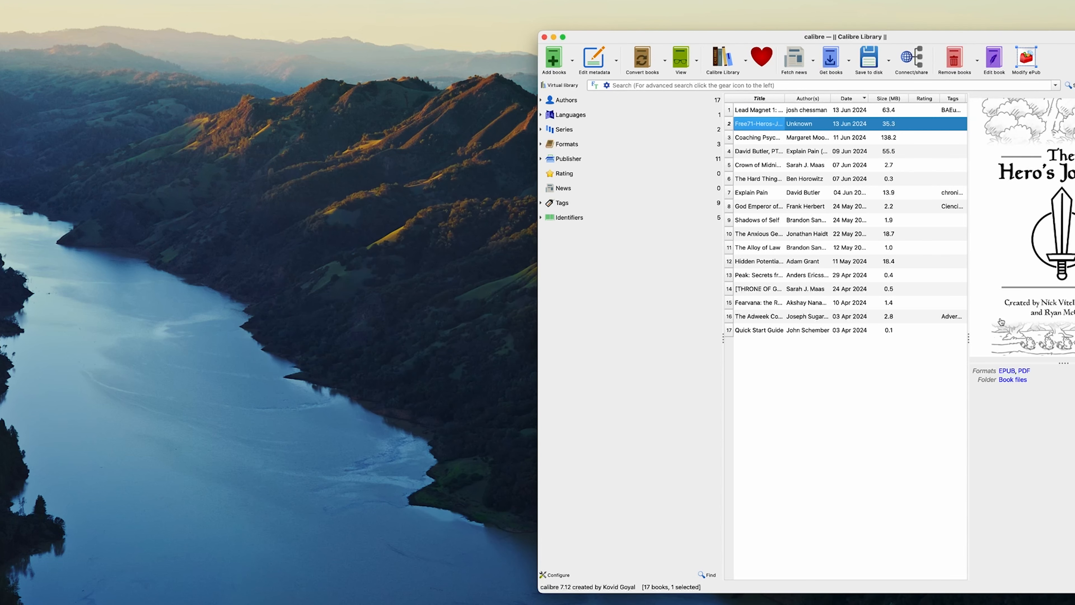
- Open the book's file folder, locate the converted EPUB beside the original PDF, and close the folder
left_click(1013, 380)
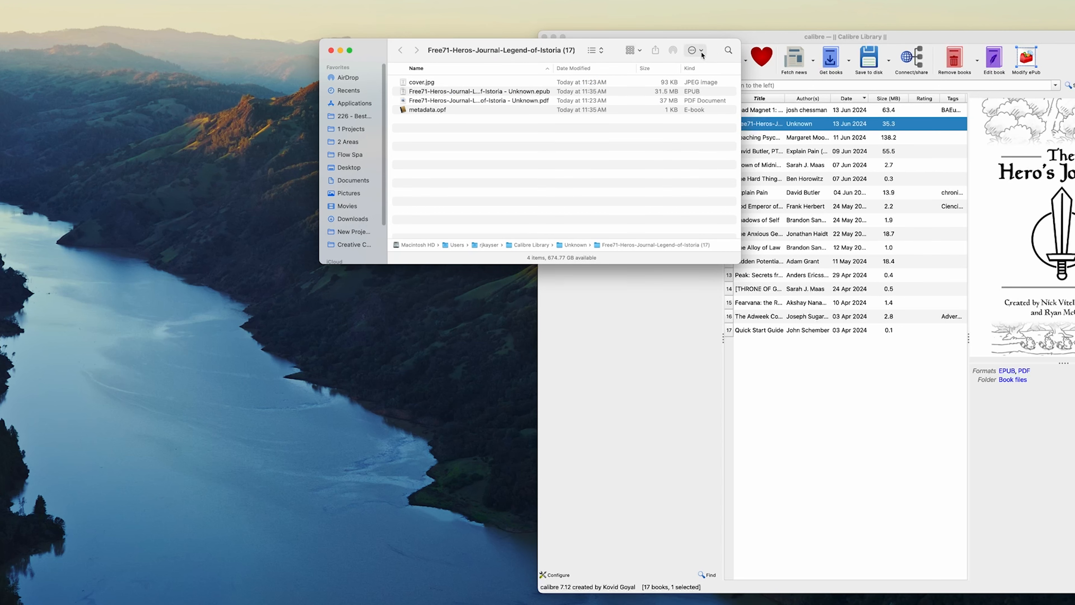
left_click(526, 101)
left_click_drag(615, 49, 383, 107)
left_click(421, 149)
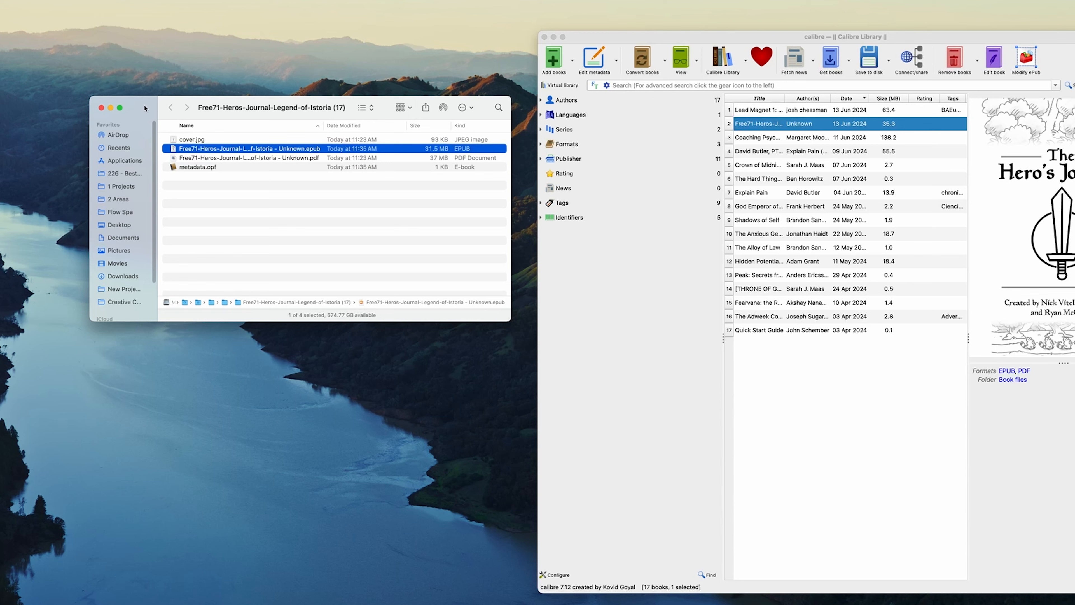
left_click(101, 107)
- Open the Hero's Journal EPUB in the Edit book editor and place its window beside the library
right_click(751, 125)
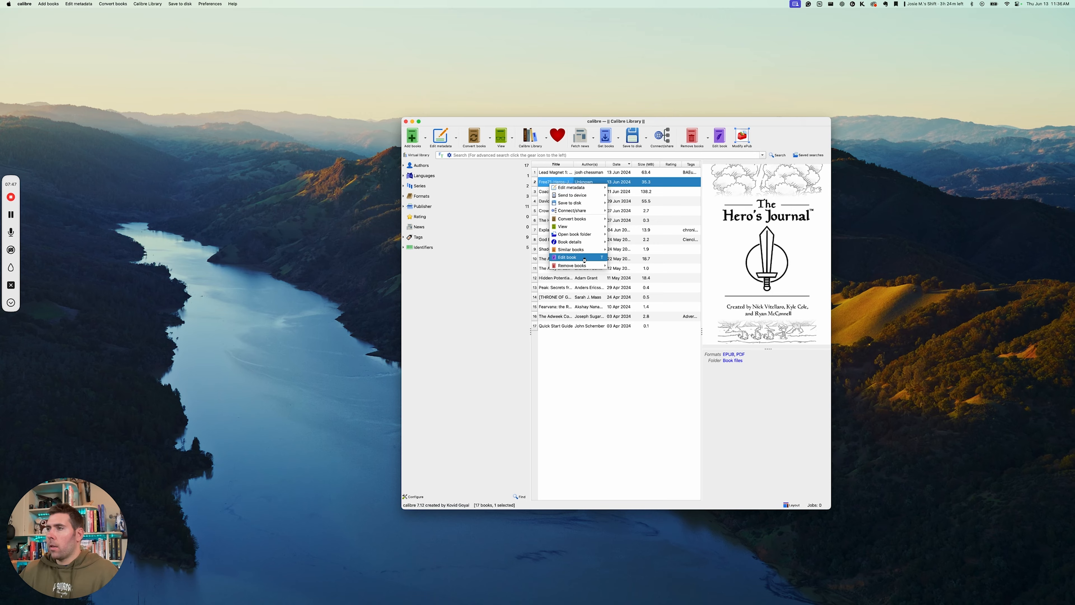
left_click(584, 257)
left_click_drag(397, 261, 363, 217)
left_click_drag(487, 121, 579, 122)
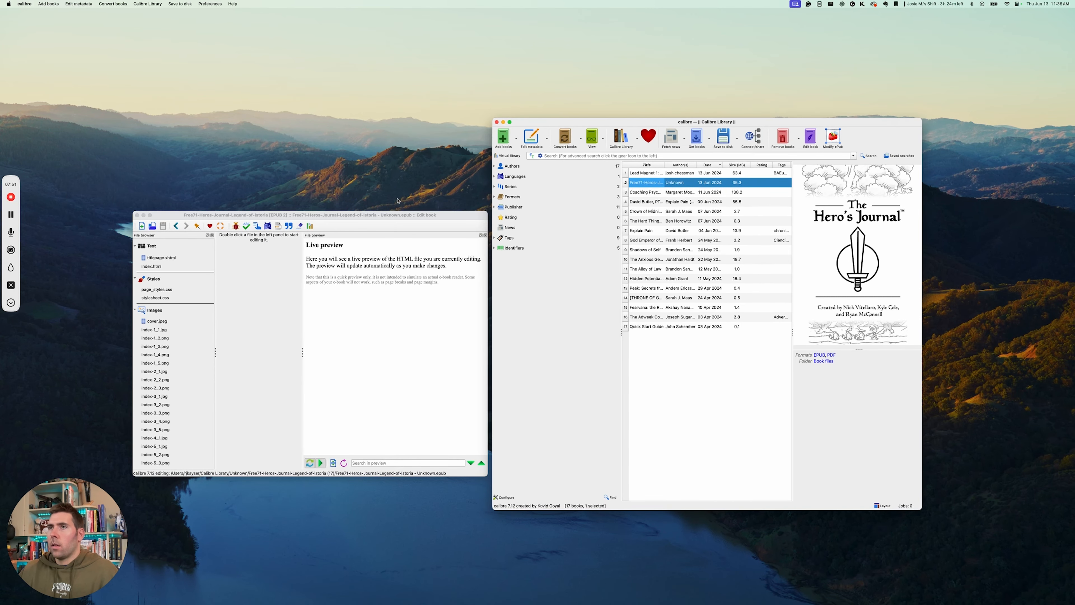
mouse_move(344, 218)
left_mouse_down()
mouse_move(359, 207)
mouse_move(350, 207)
left_mouse_up()
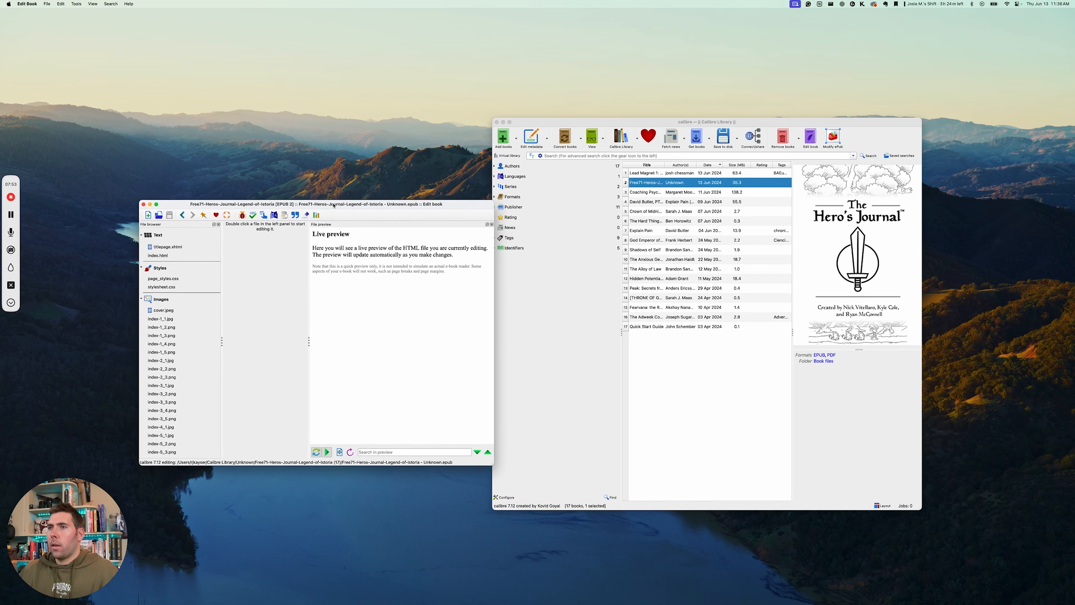
- Start lossless image compression for the Hero's Journal EPUB, look through the image list, and select all of the book's images
left_click(75, 4)
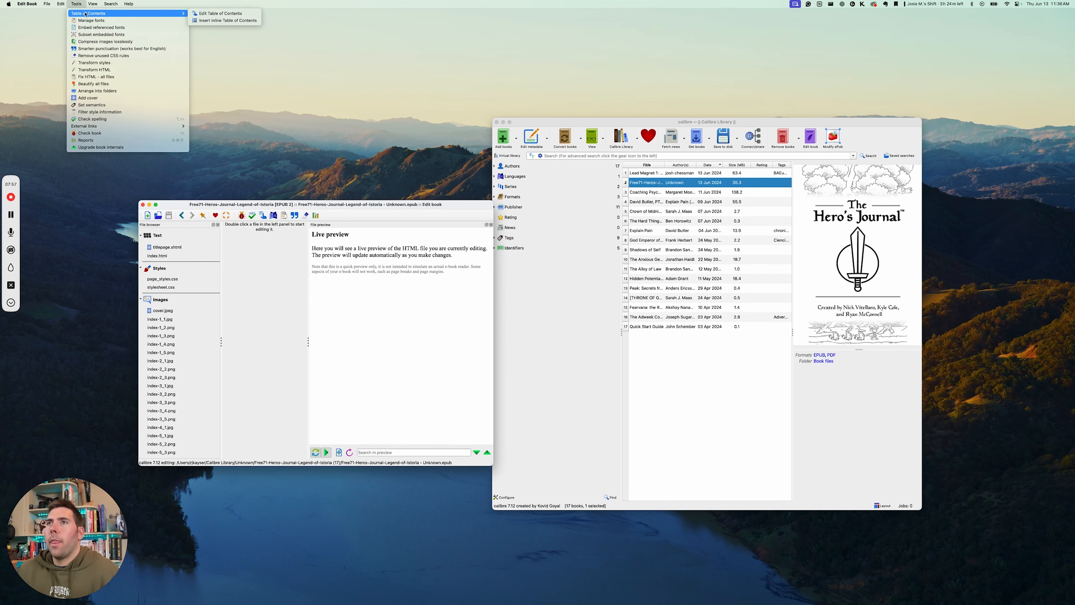
left_click(100, 42)
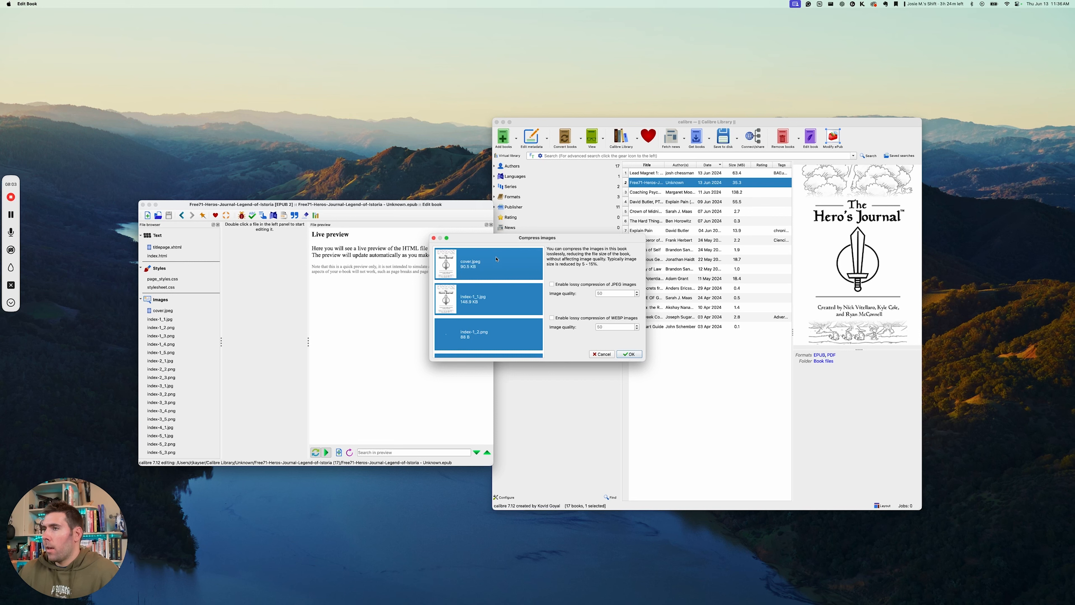
scroll(486, 305, "down", 10)
scroll(485, 306, "down", 8)
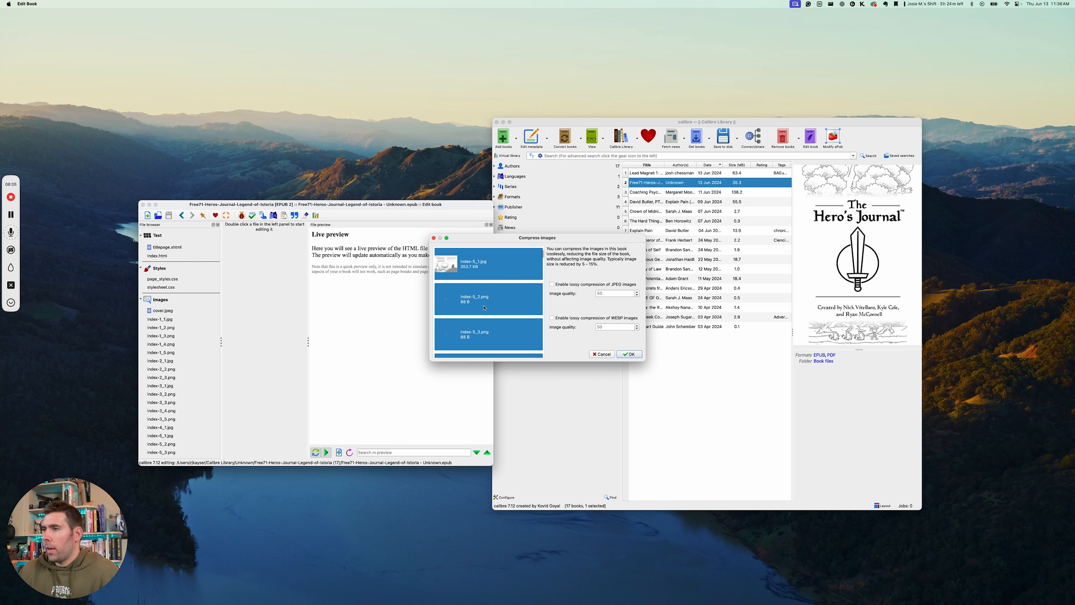
scroll(481, 307, "down", 1)
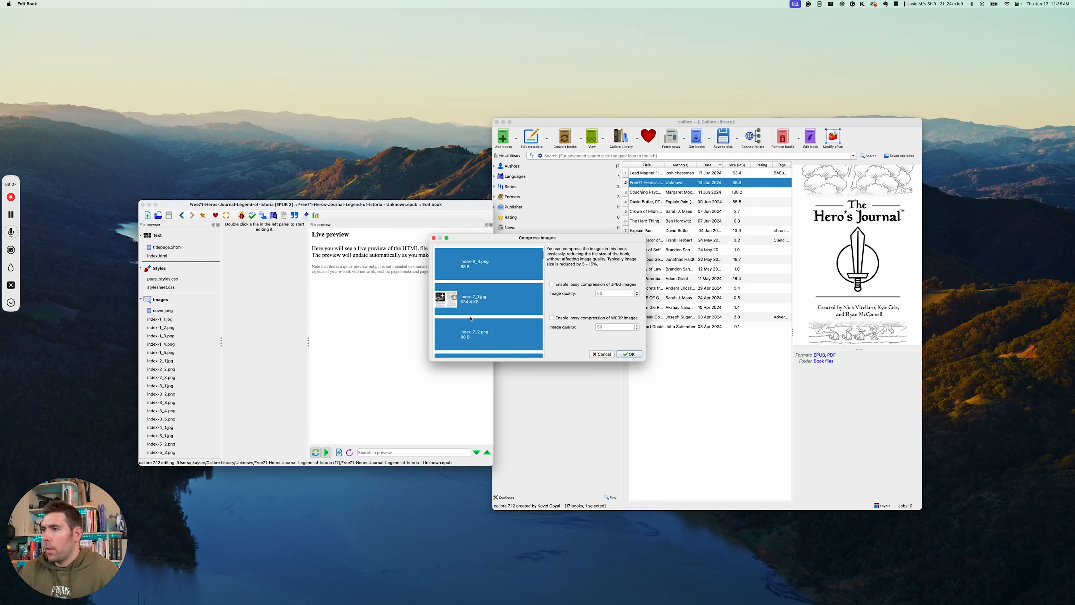
scroll(499, 298, "up", 18)
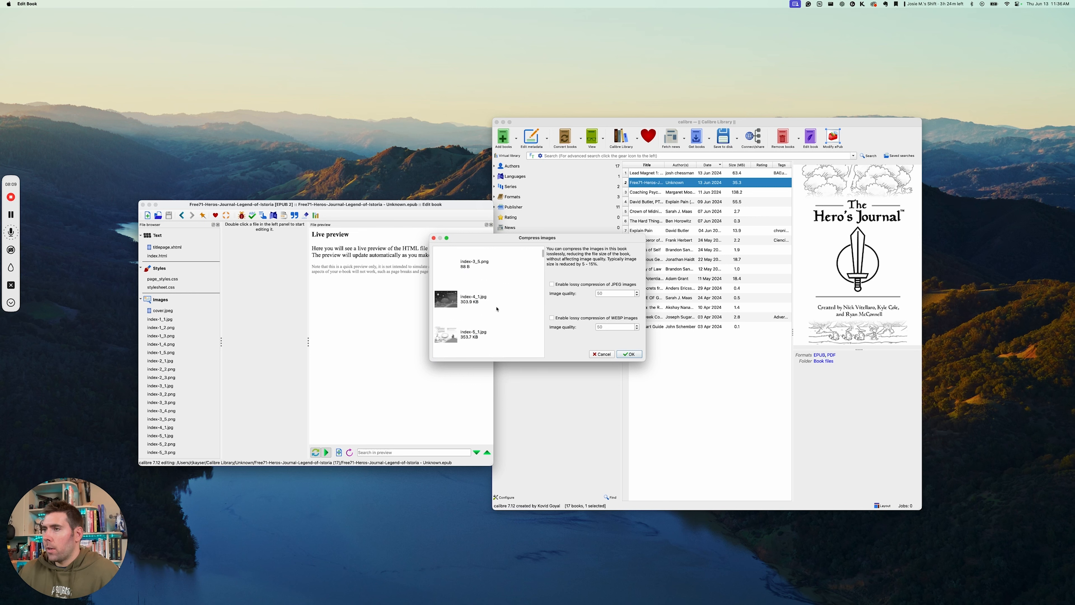
scroll(493, 303, "up", 3)
left_click(498, 297)
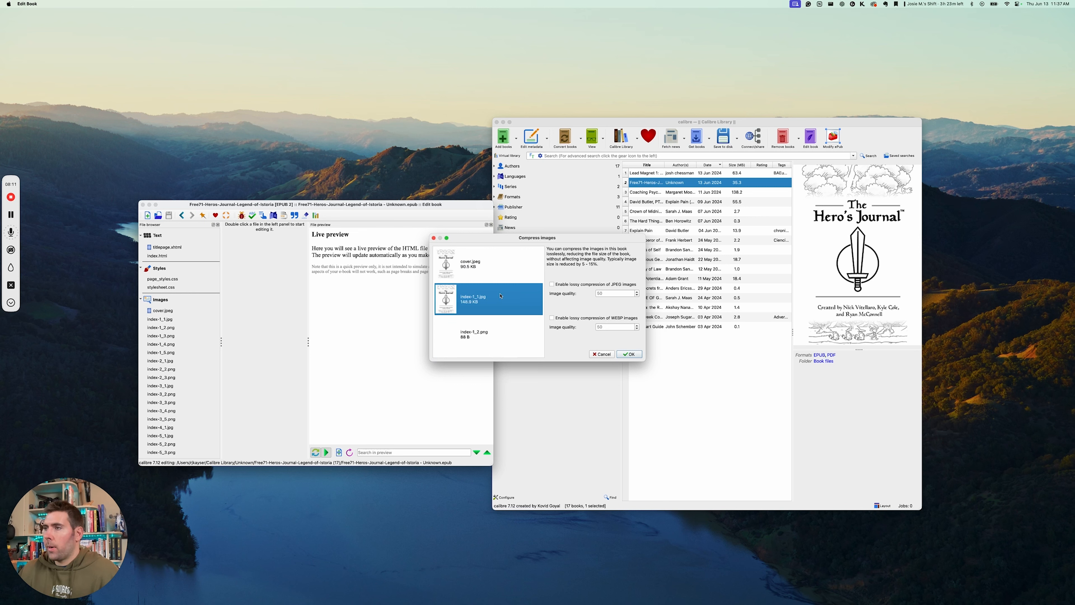
key("super+a")
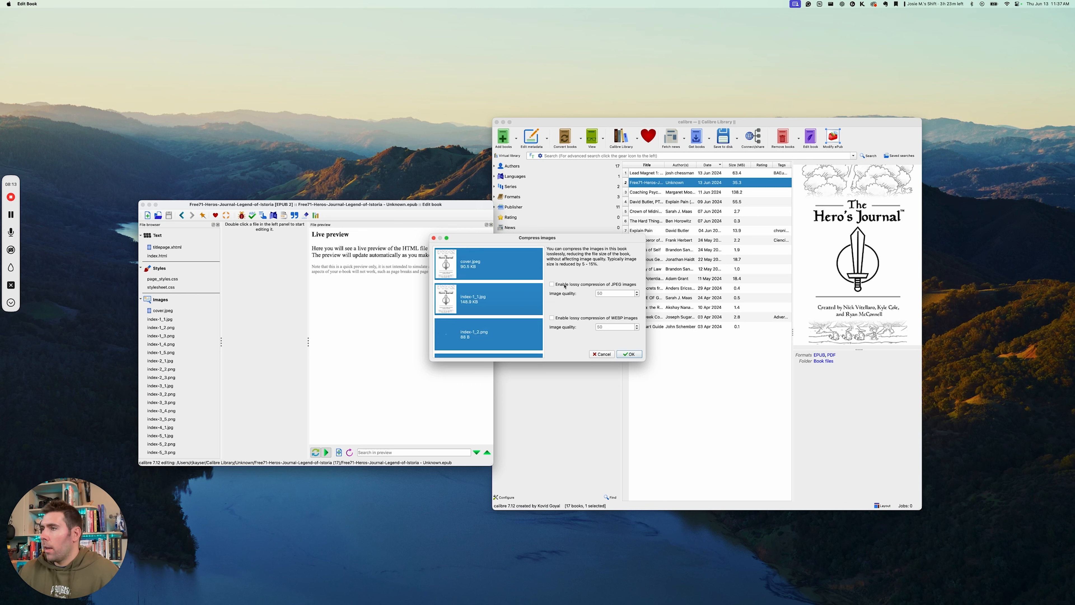